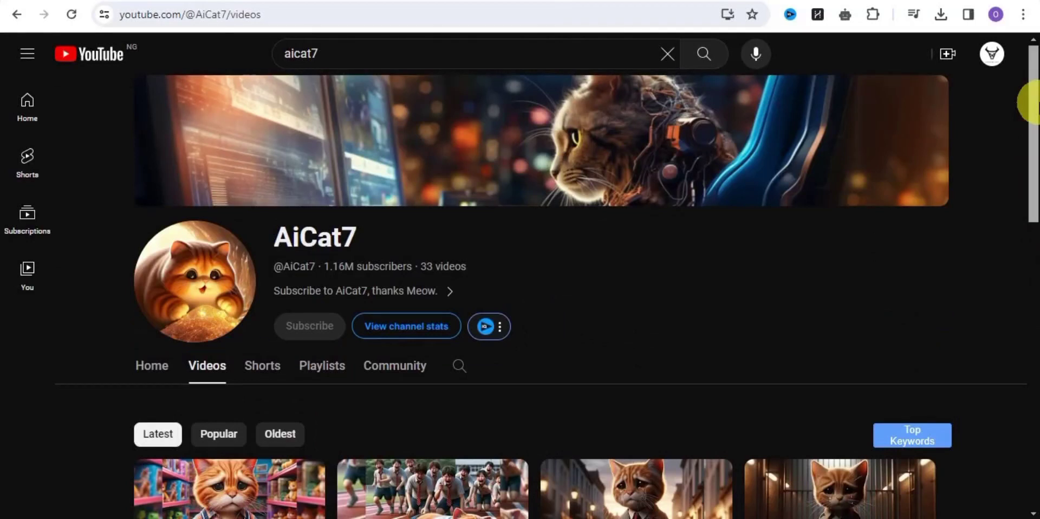
Step: Scroll the AiCat7 channel's cat shorts and Social Blade stats, then bring up Leonardo.Ai
left_click_drag(1033, 102, 1034, 140)
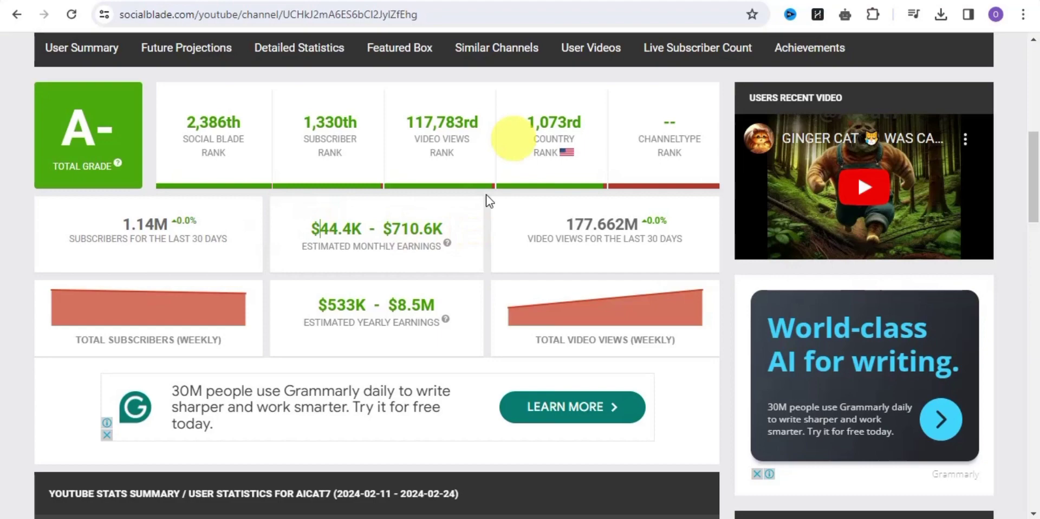
left_click(620, 1)
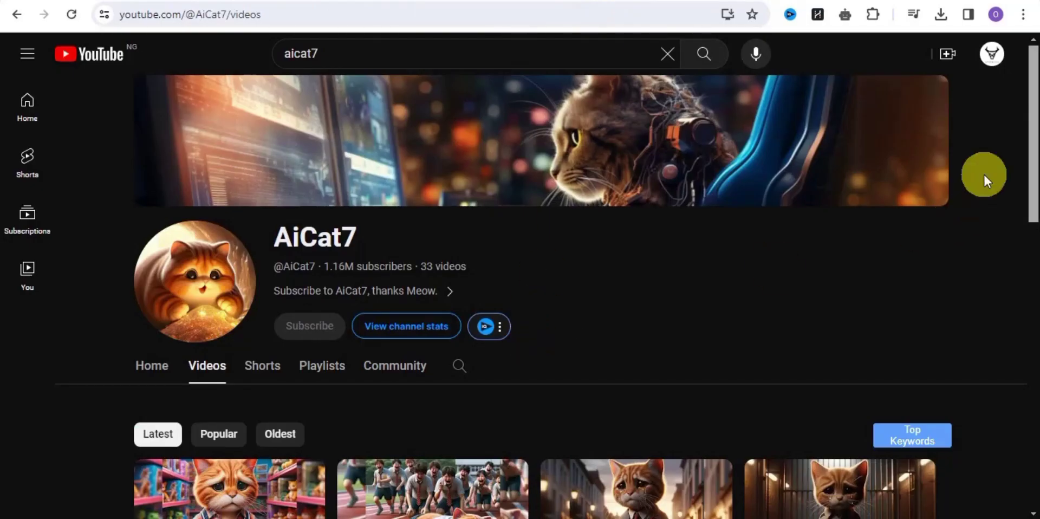
mouse_move(1033, 142)
left_mouse_down()
mouse_move(1033, 264)
mouse_move(1033, 177)
left_mouse_up()
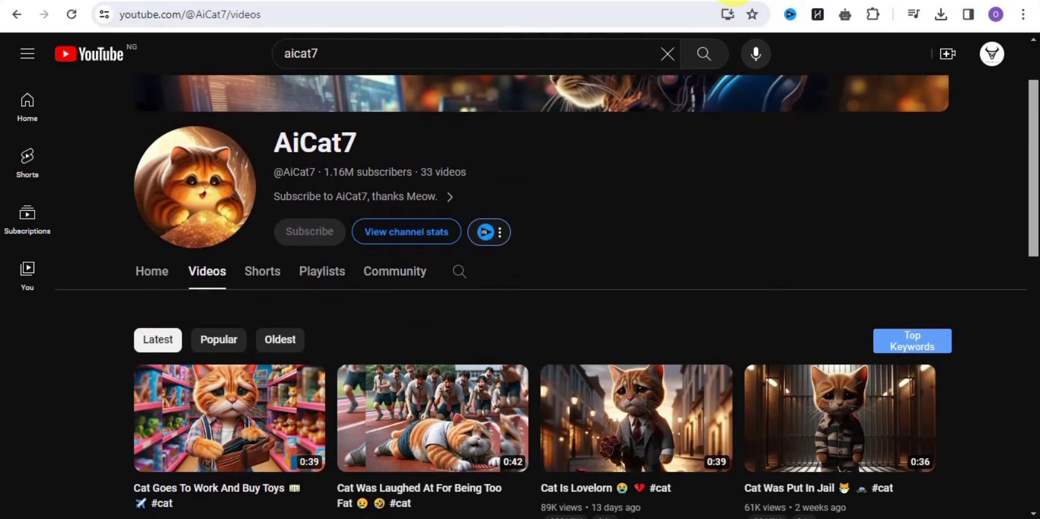
left_click(732, 1)
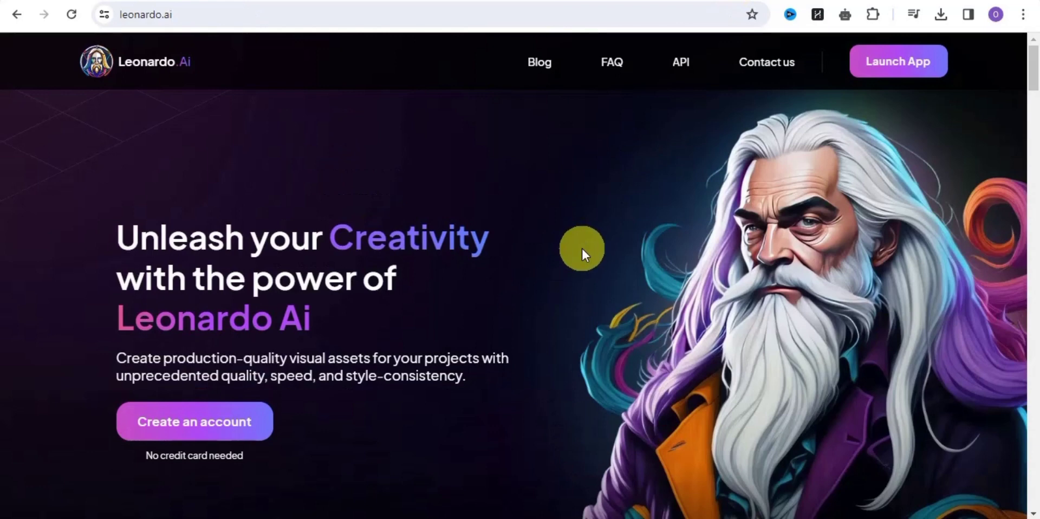
Step: Copy the mother-cat storyboard prompt from the Google Docs document for use in ChatGPT
left_click(689, 2)
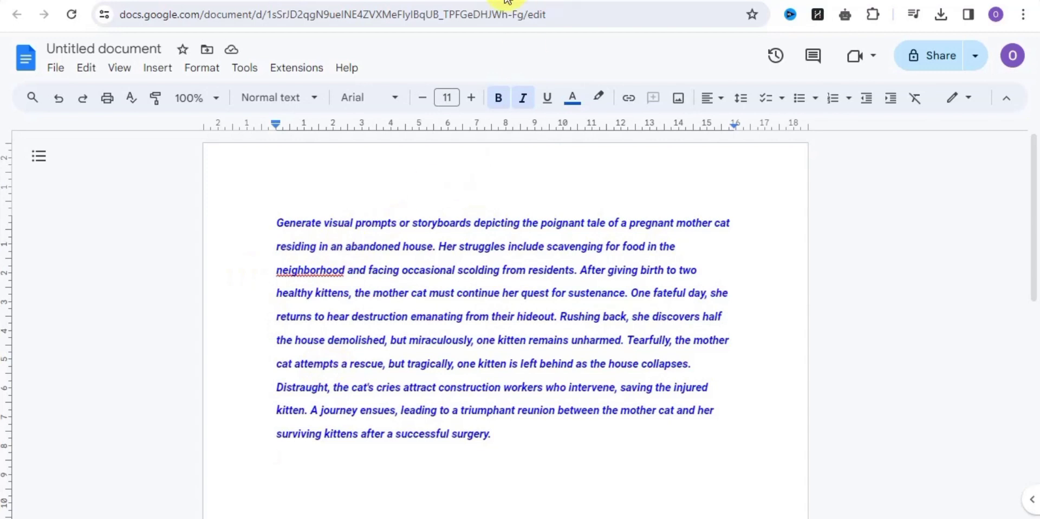
key("ctrl+Tab")
left_click(302, 481)
Step: Paste the mother-cat prompt into ChatGPT, send it, and scroll through the scene descriptions
right_click(304, 483)
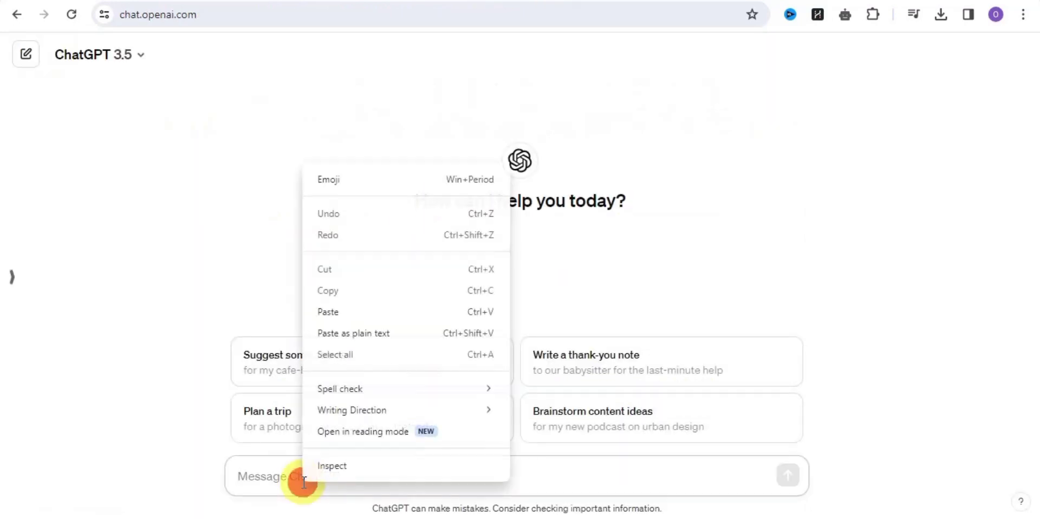
left_click(403, 311)
left_click(789, 475)
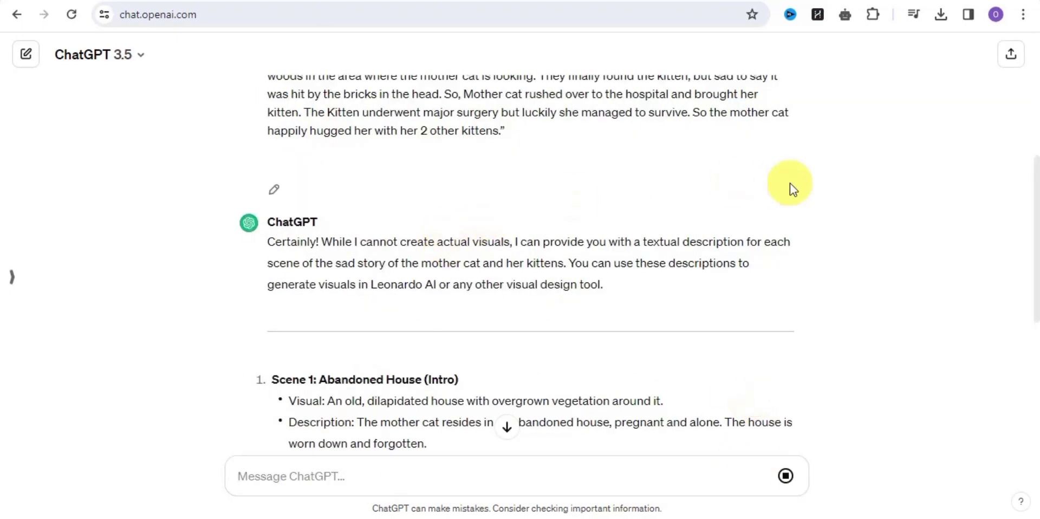
left_click_drag(1035, 211, 1036, 318)
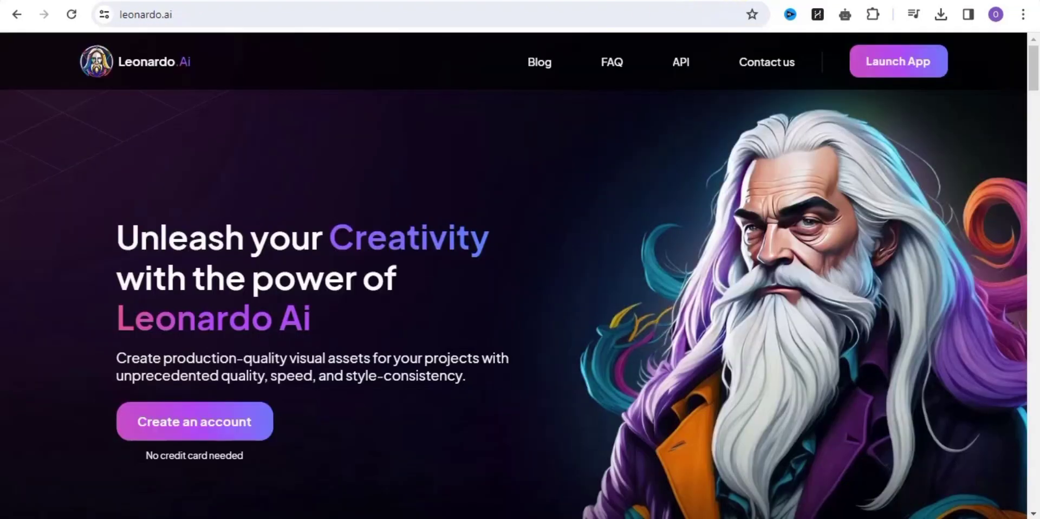
Step: Launch Leonardo.Ai's Image Generation and set the aspect ratio to 9:16
left_click(898, 61)
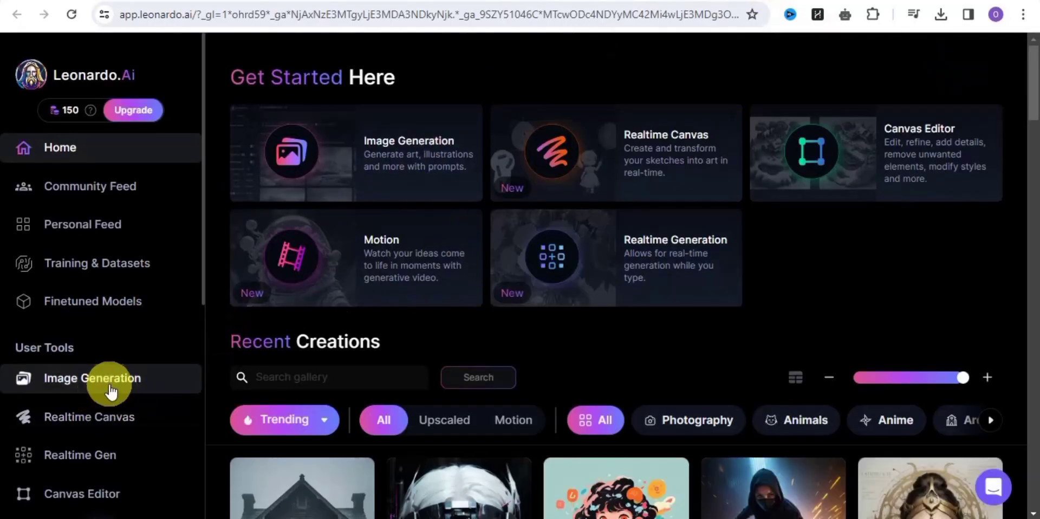
left_click(112, 391)
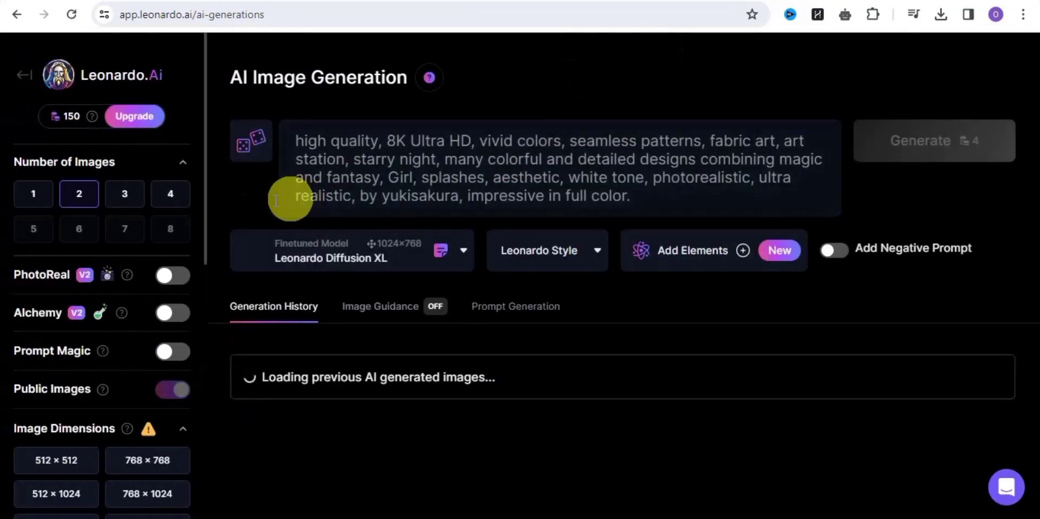
left_click_drag(206, 224, 206, 325)
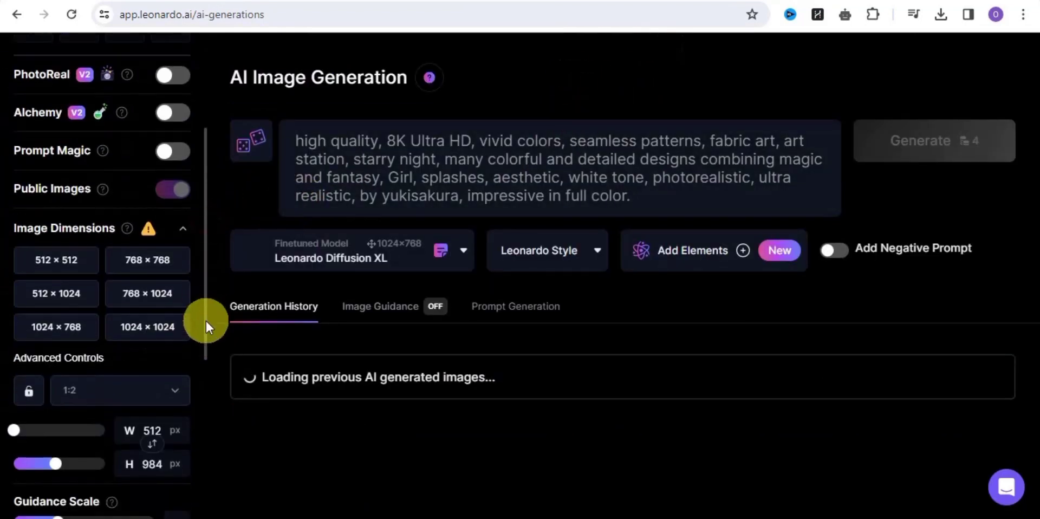
left_click(140, 389)
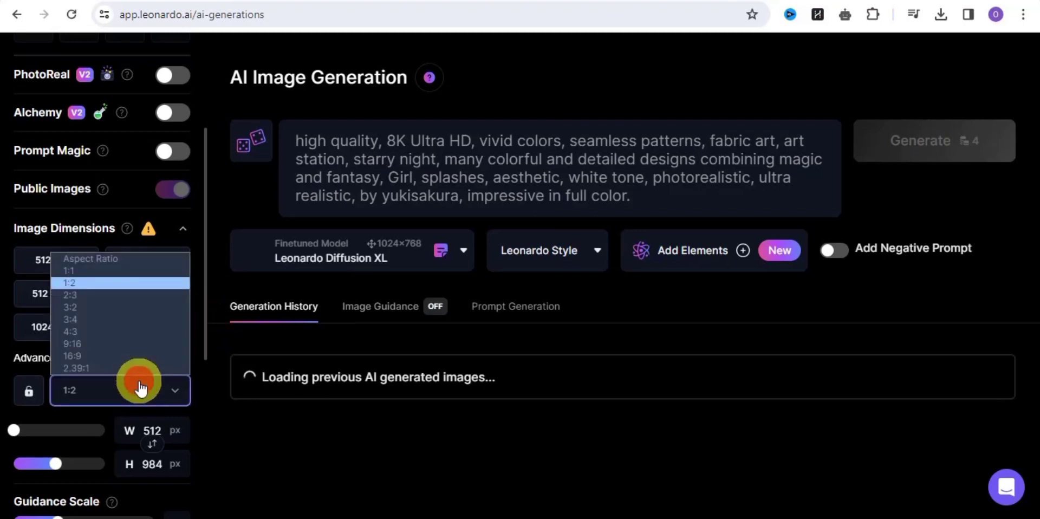
left_click(121, 346)
mouse_move(202, 317)
left_mouse_down()
mouse_move(216, 142)
mouse_move(439, 2)
left_mouse_up()
Step: Replace the image prompt with ChatGPT's Scene 1 abandoned-house description and generate
key("ctrl+Tab")
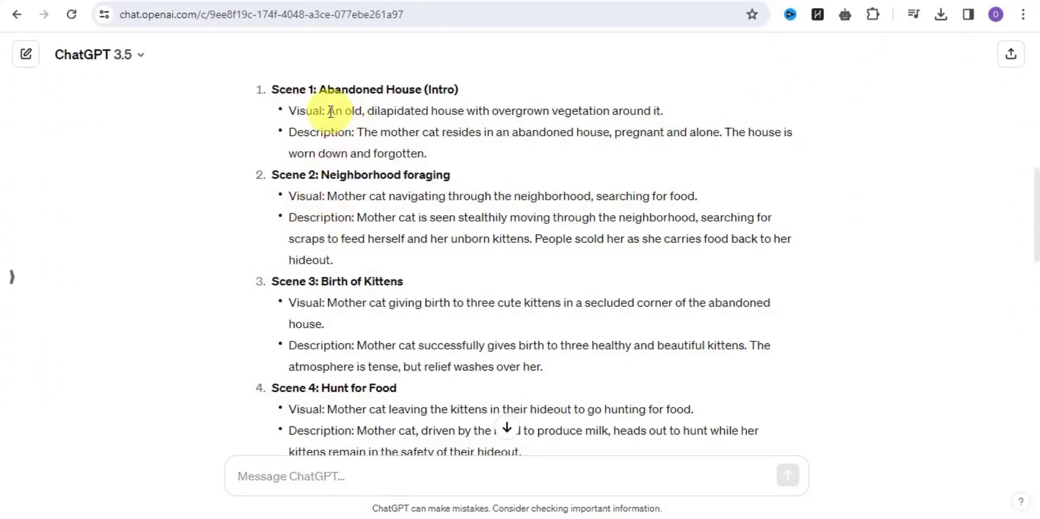
left_click_drag(328, 112, 691, 113)
key("ctrl+Tab")
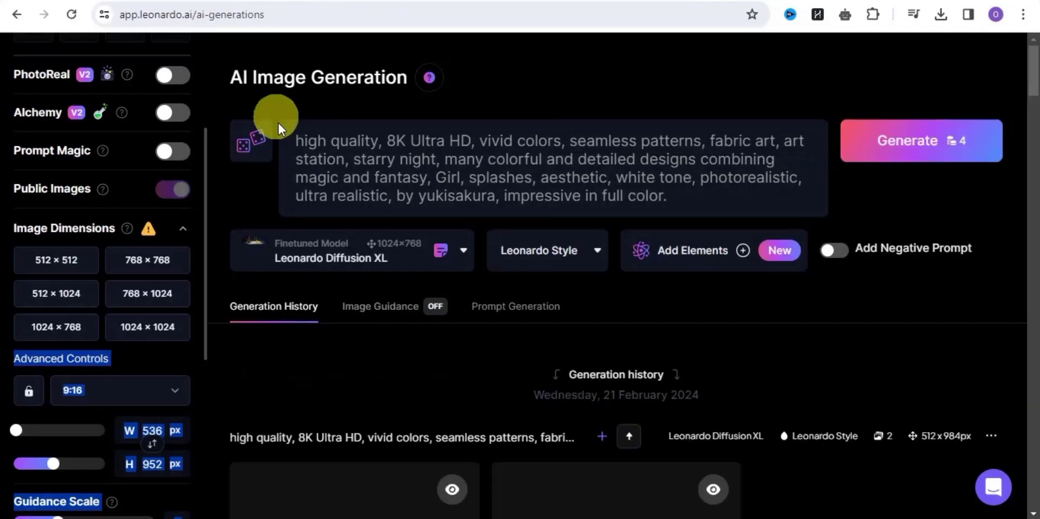
left_click_drag(291, 137, 690, 209)
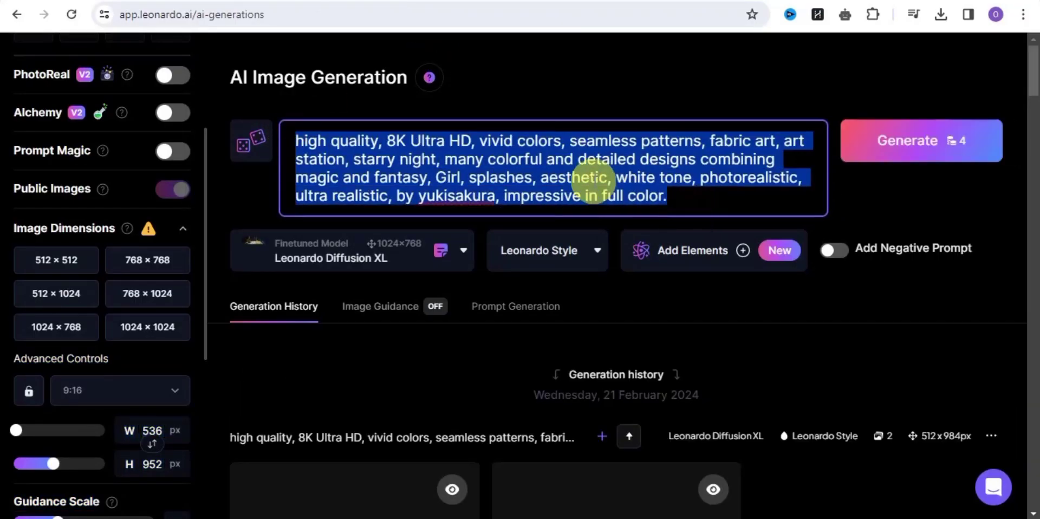
right_click(594, 182)
left_click(638, 276)
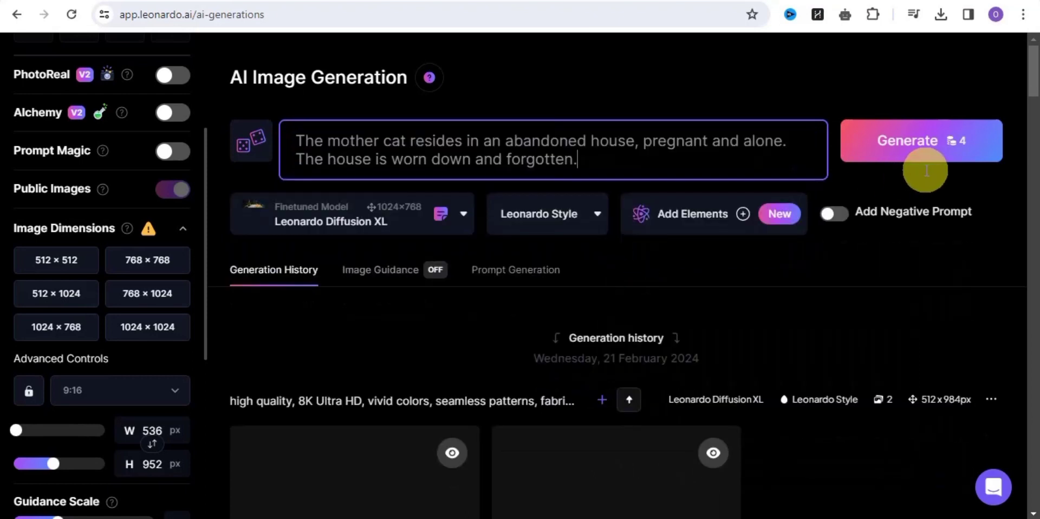
left_click(924, 153)
left_click_drag(1033, 69, 1033, 92)
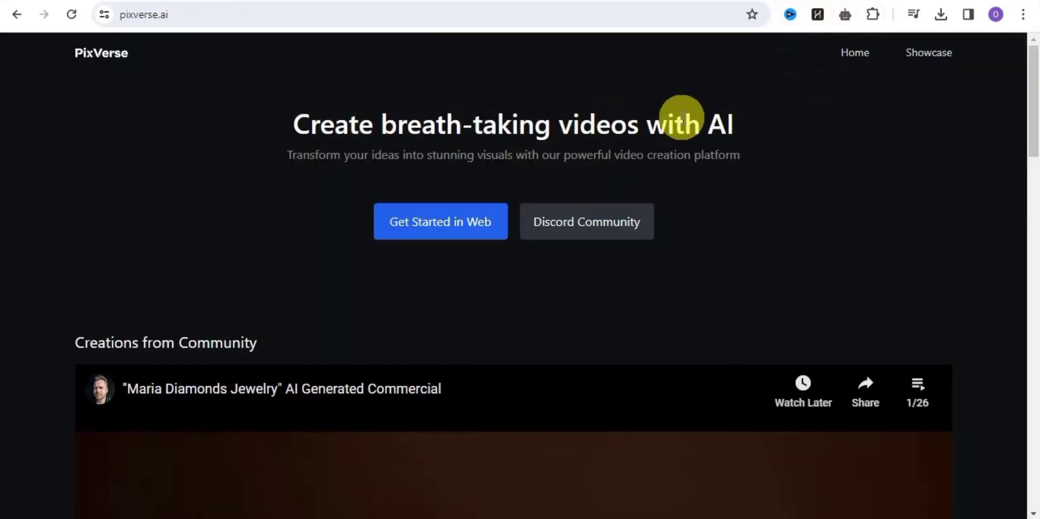
Step: Accept the PixVerse Discord invite, then copy ChatGPT's Scene 2 neighborhood-foraging description
left_click(579, 232)
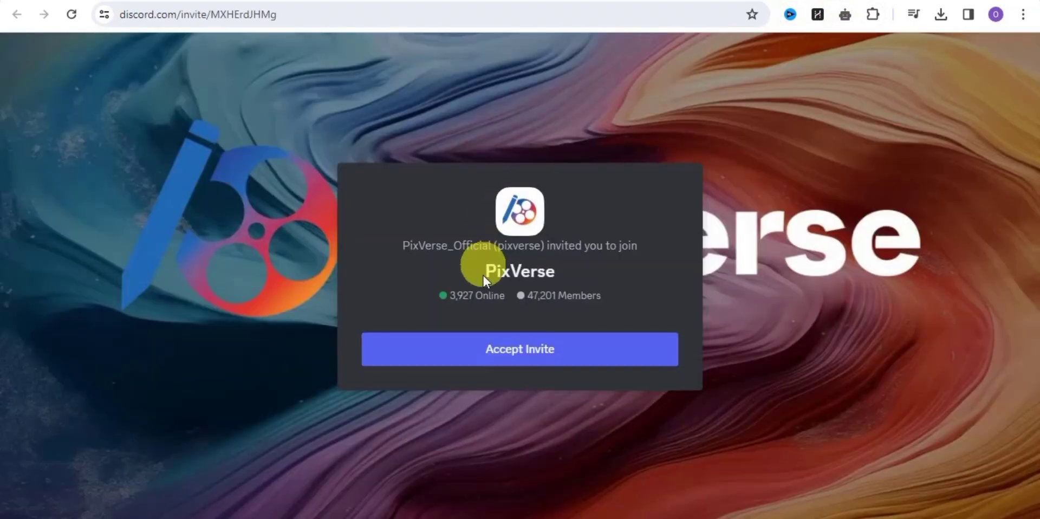
left_click(493, 347)
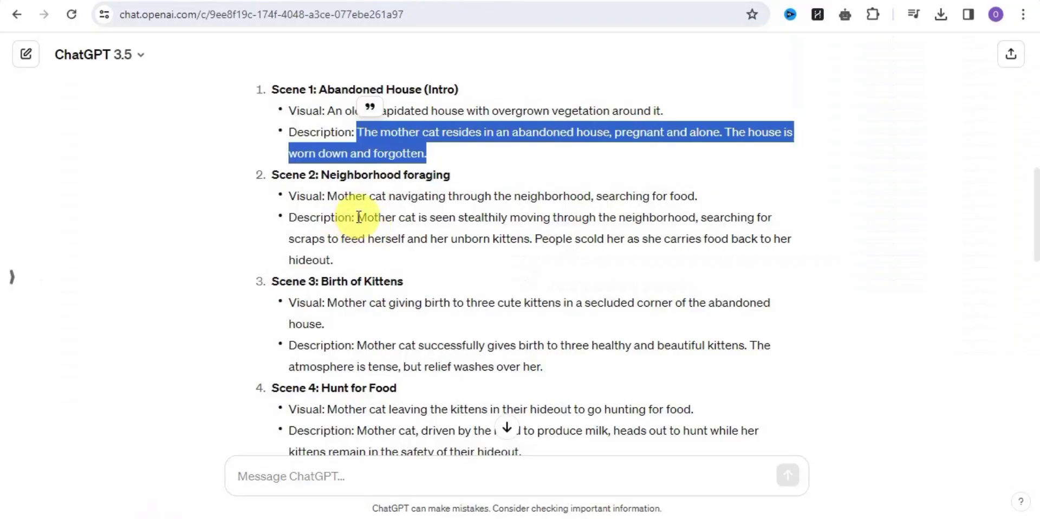
left_click_drag(358, 217, 451, 268)
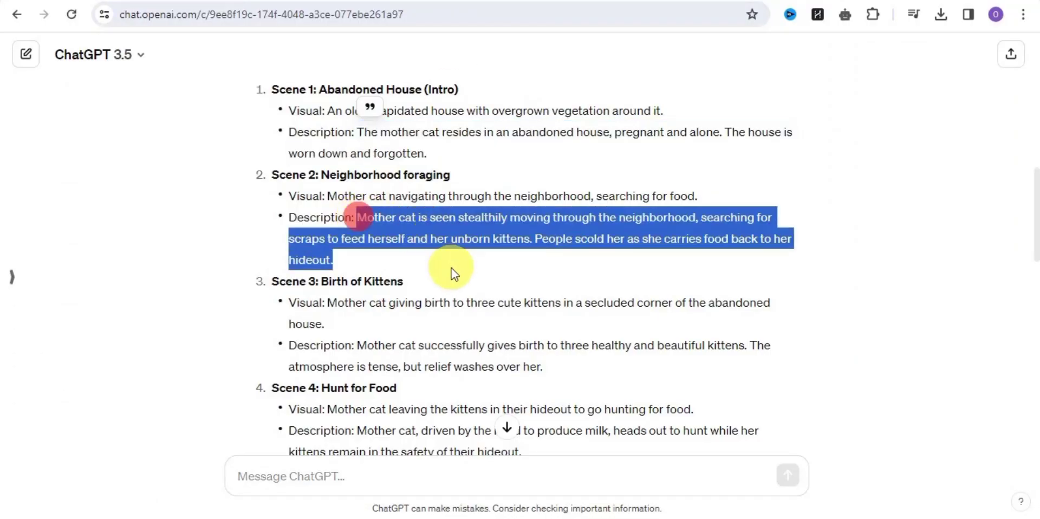
right_click(452, 241)
left_click(482, 258)
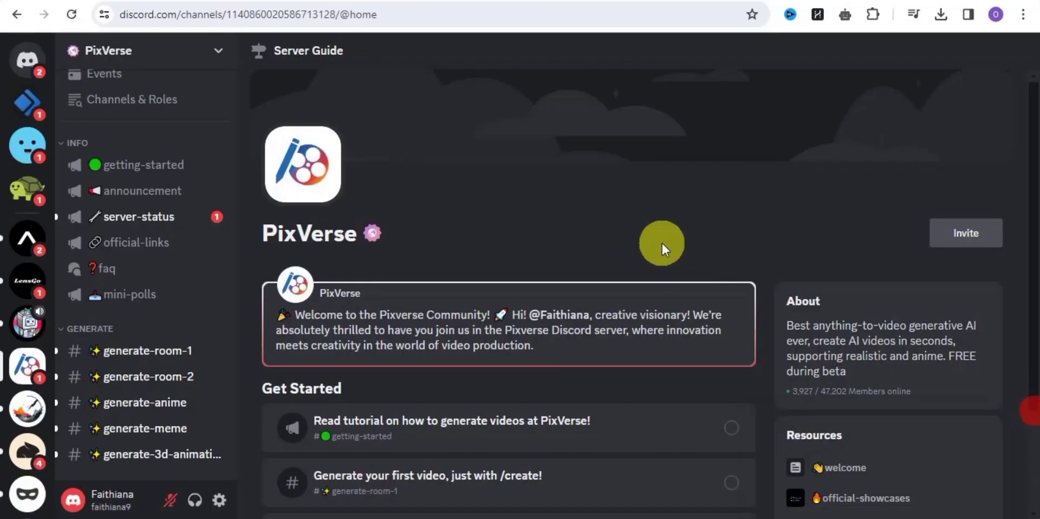
Step: In generate-room-1, start a /create command with the Scene 2 description as prompt
scroll(232, 146, "down", 3)
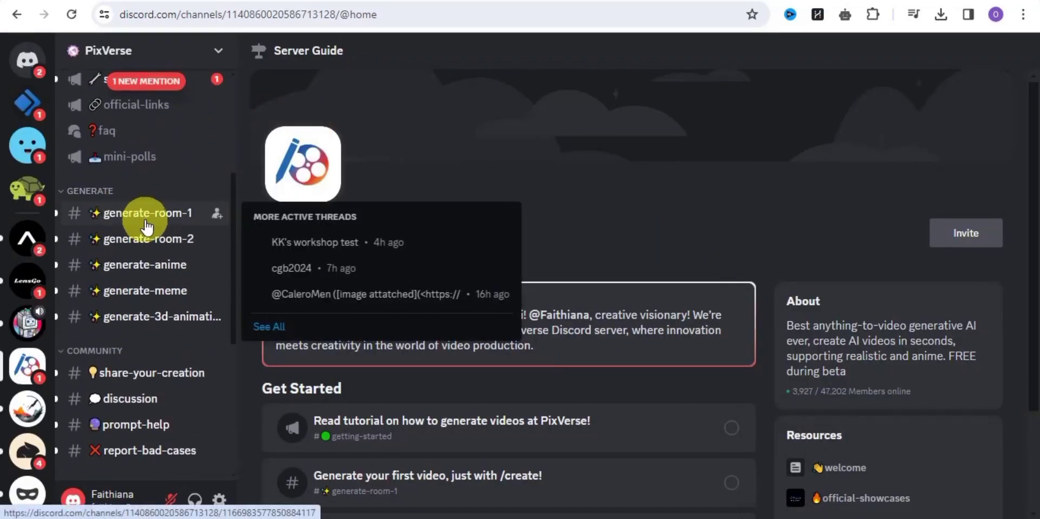
left_click(146, 222)
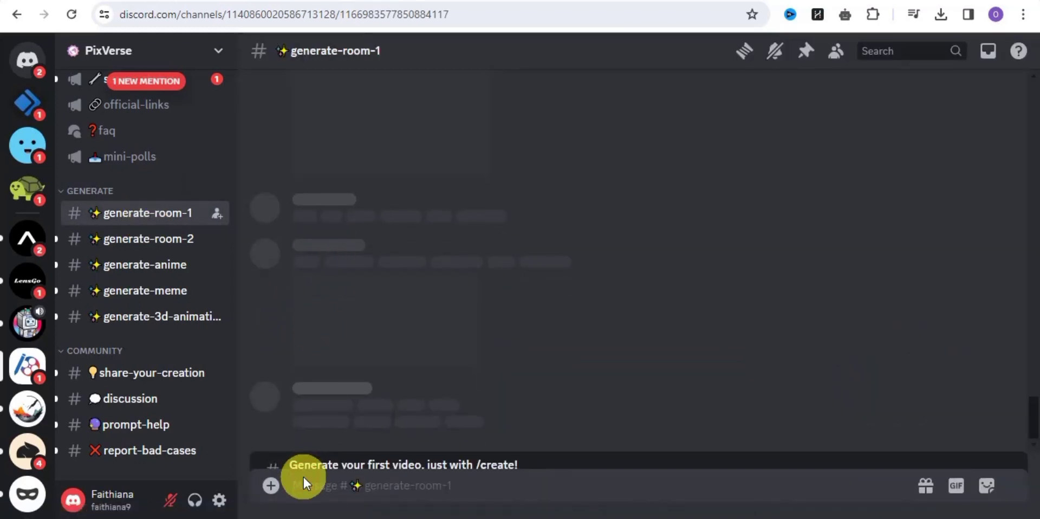
left_click(303, 475)
type("/")
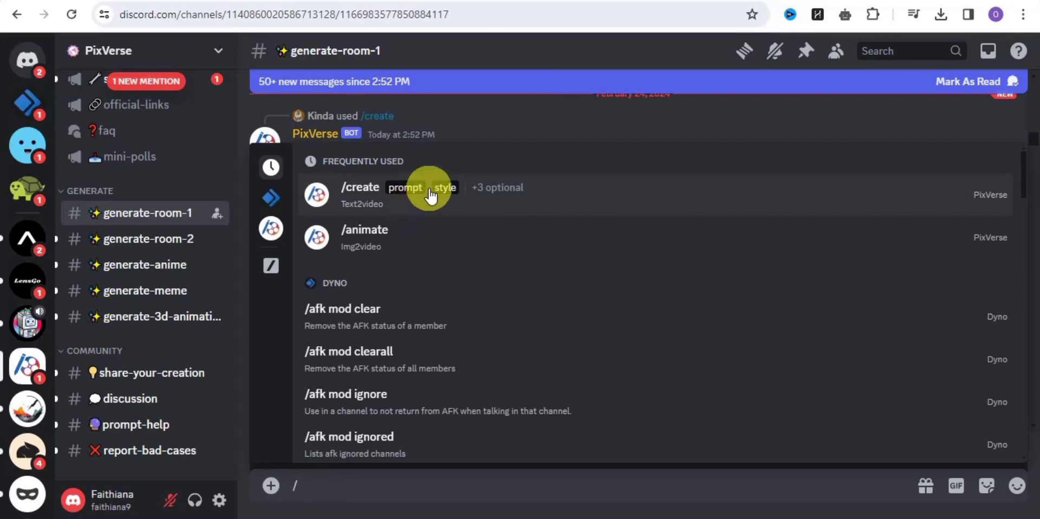
left_click(429, 194)
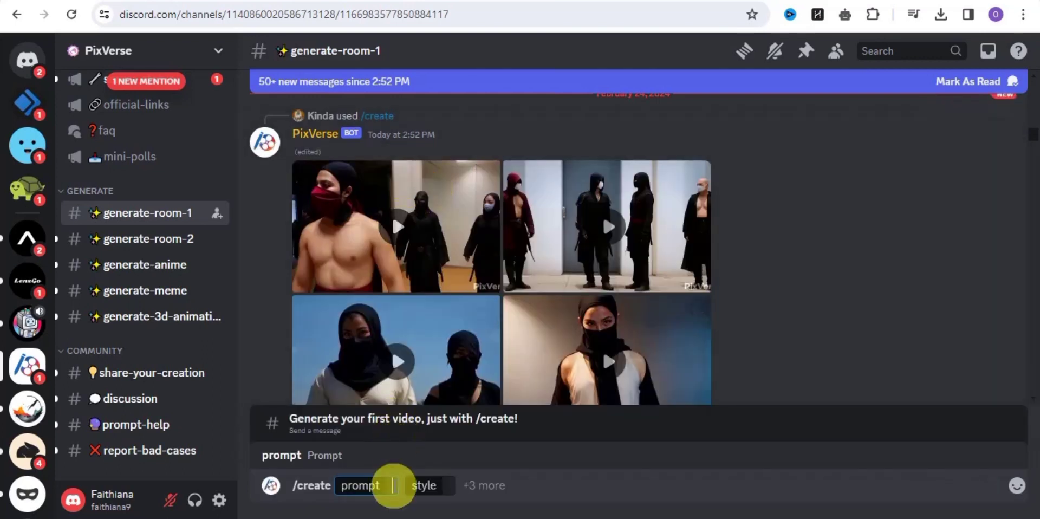
right_click(390, 486)
left_click(473, 322)
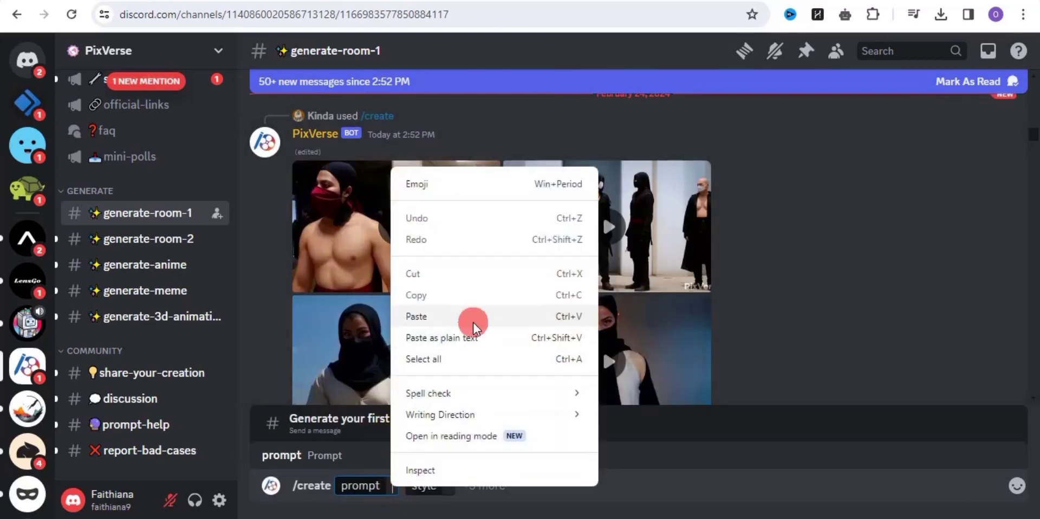
Step: Set the video style to Realistic and aspect ratio to 9:16, then send the request
left_click(326, 490)
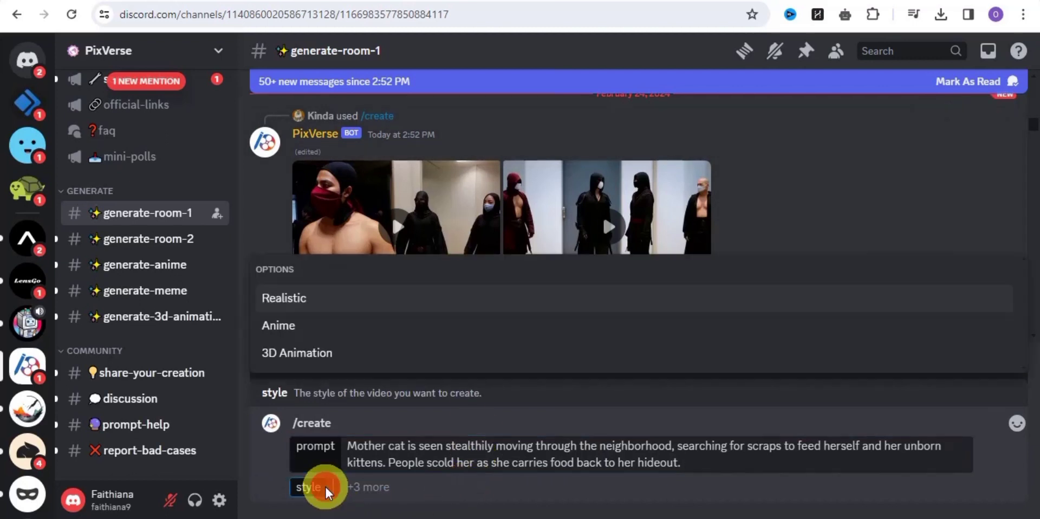
left_click(355, 320)
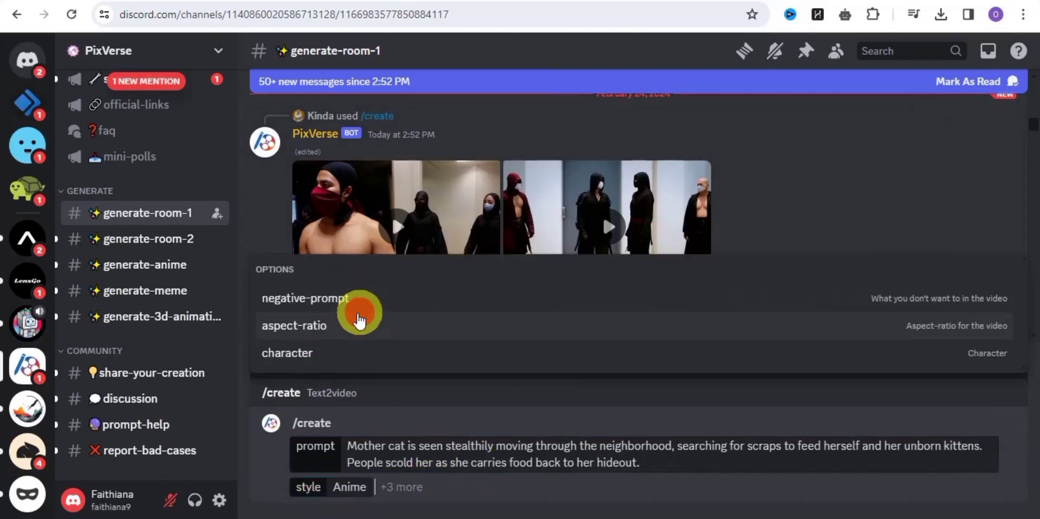
left_click(331, 486)
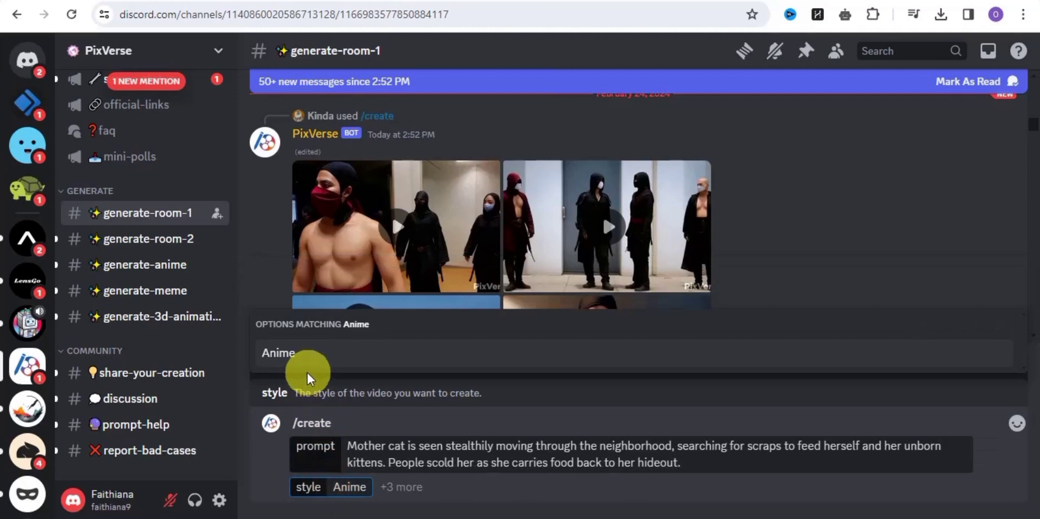
left_click(313, 358)
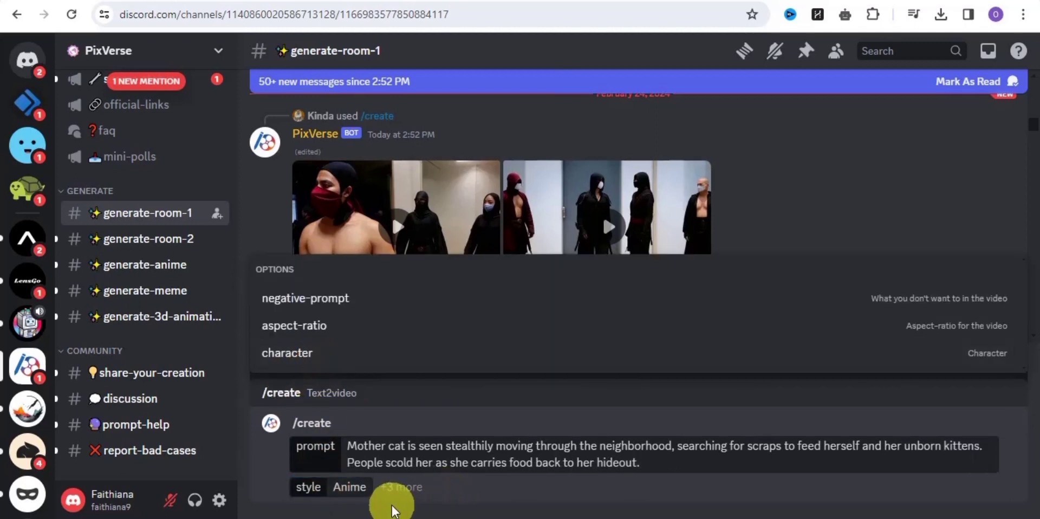
key("BackSpace")
key("BackSpace")
key("BackSpace")
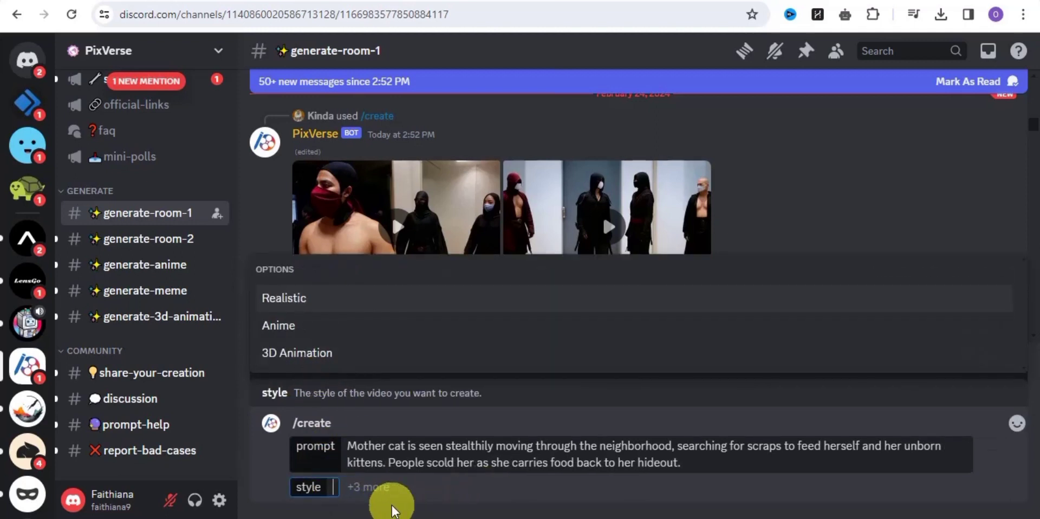
left_click(339, 292)
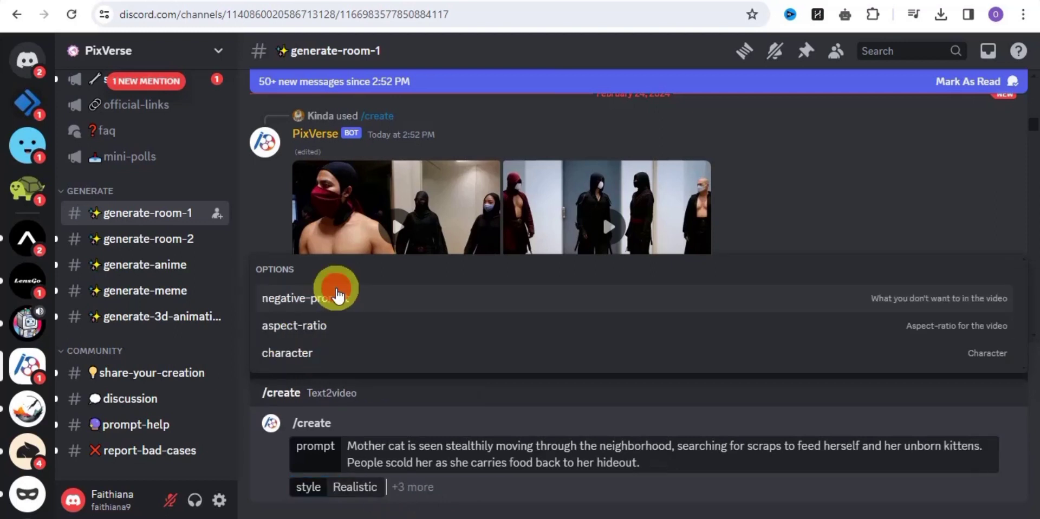
left_click(341, 326)
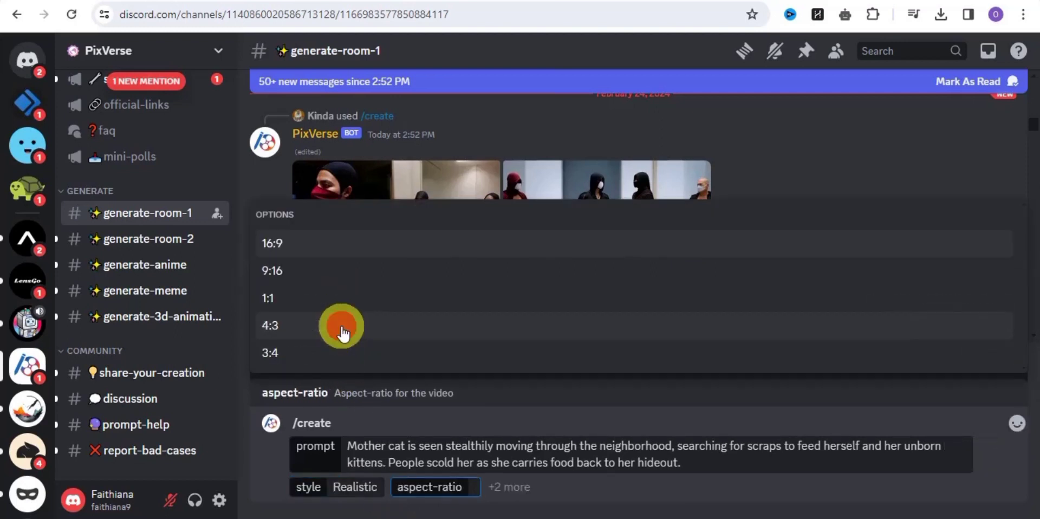
left_click(339, 271)
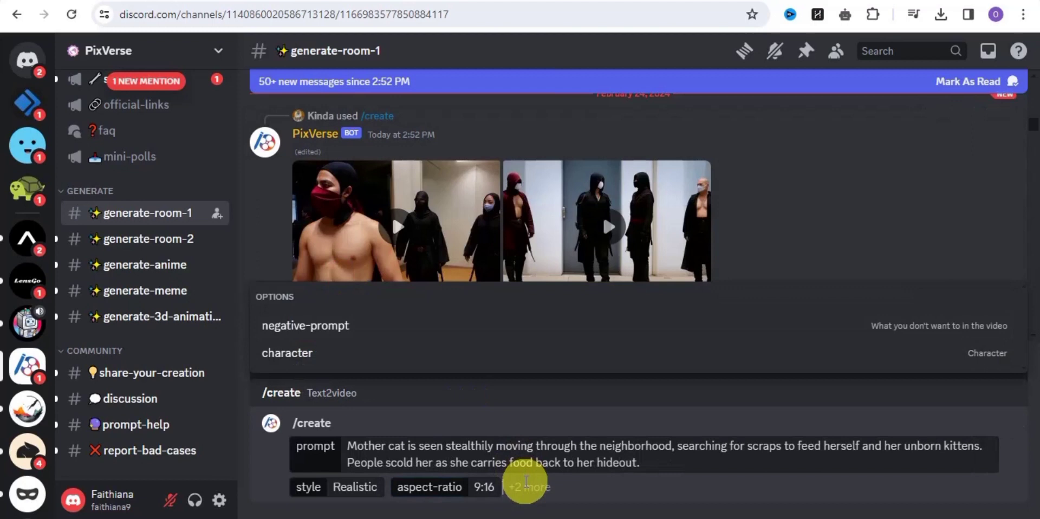
key("Return")
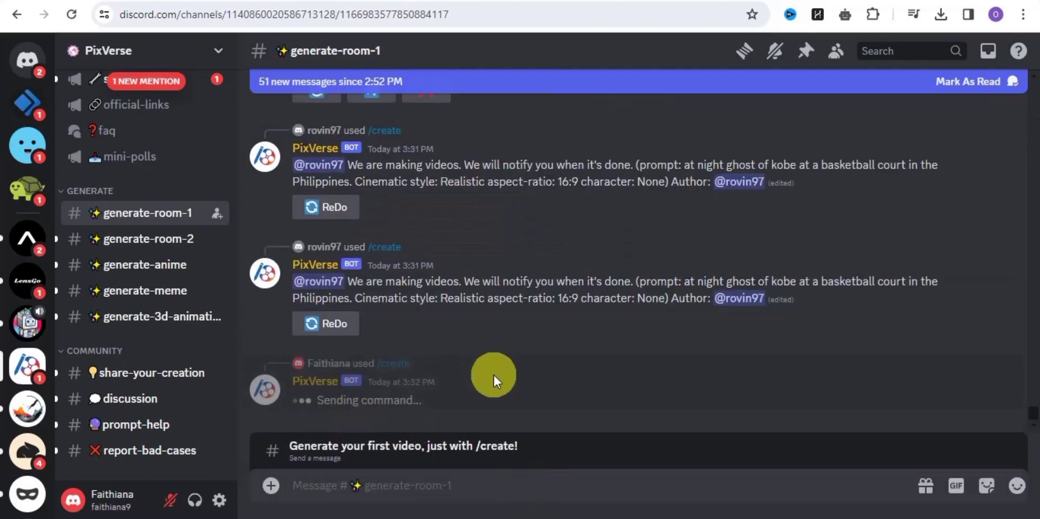
Step: Switch to the ChatGPT story conversation and scroll through the scene list
left_click(507, 1)
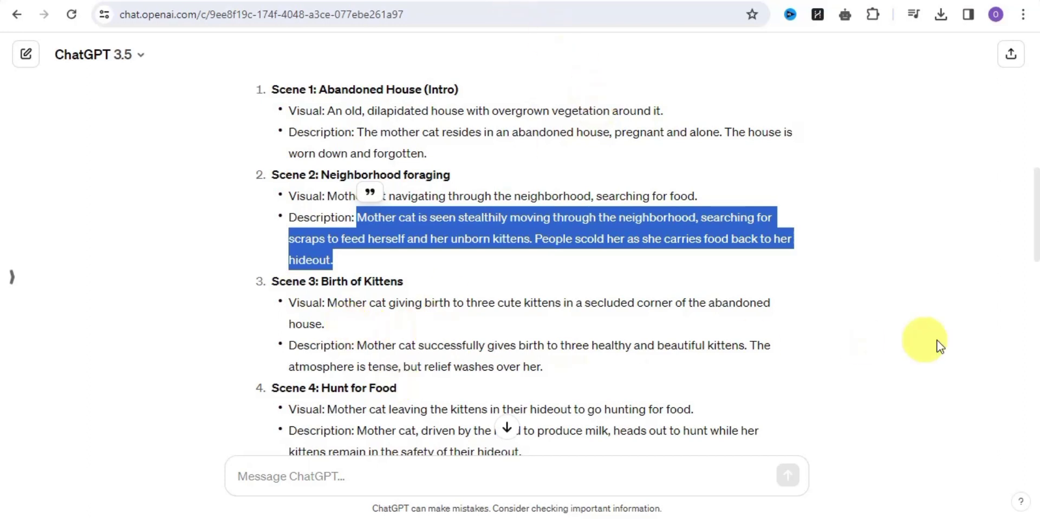
scroll(1029, 211, "down", 7)
scroll(1030, 296, "up", 10)
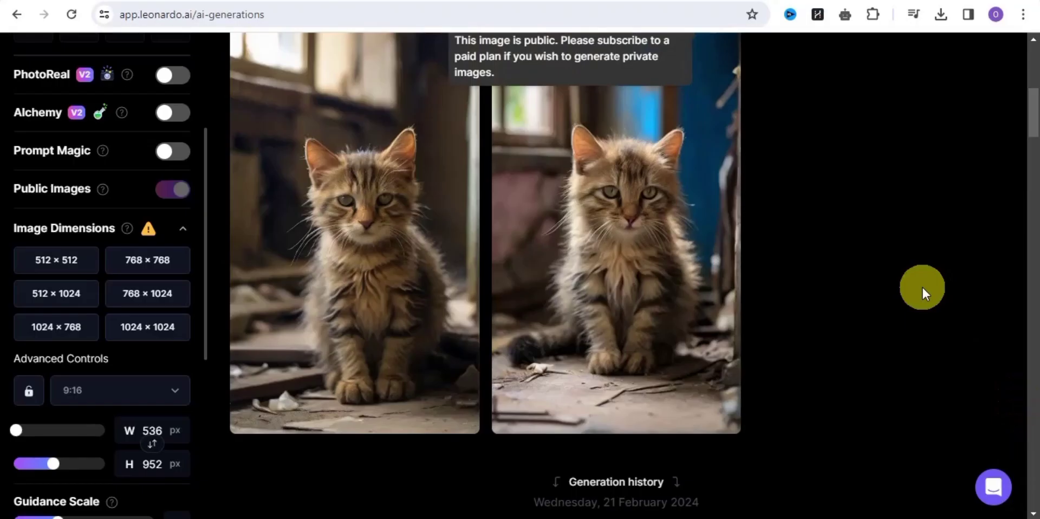
Step: Download the left kitten-in-abandoned-house image, then select the Scene 1 prompt text
left_click(1033, 137)
left_click_drag(1034, 137, 1029, 93)
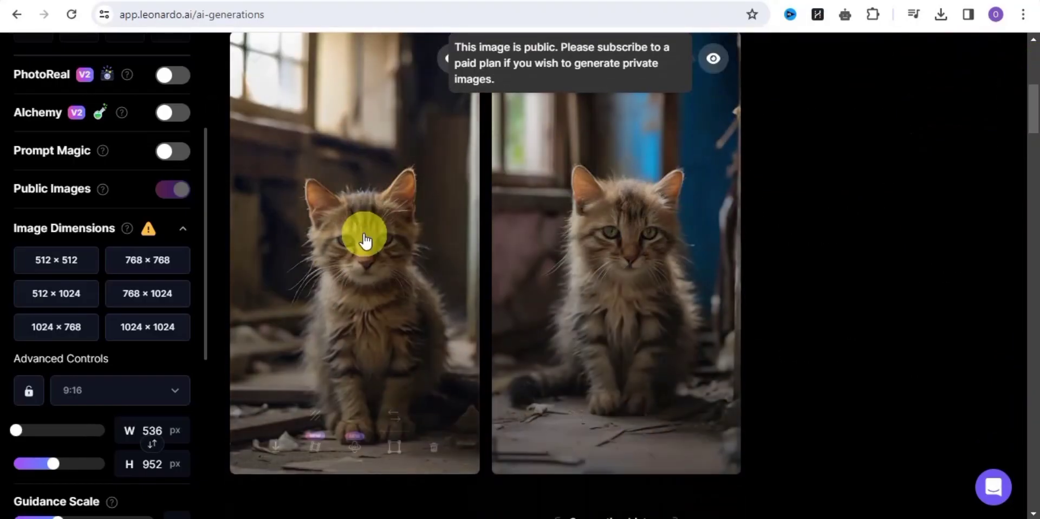
left_click(277, 447)
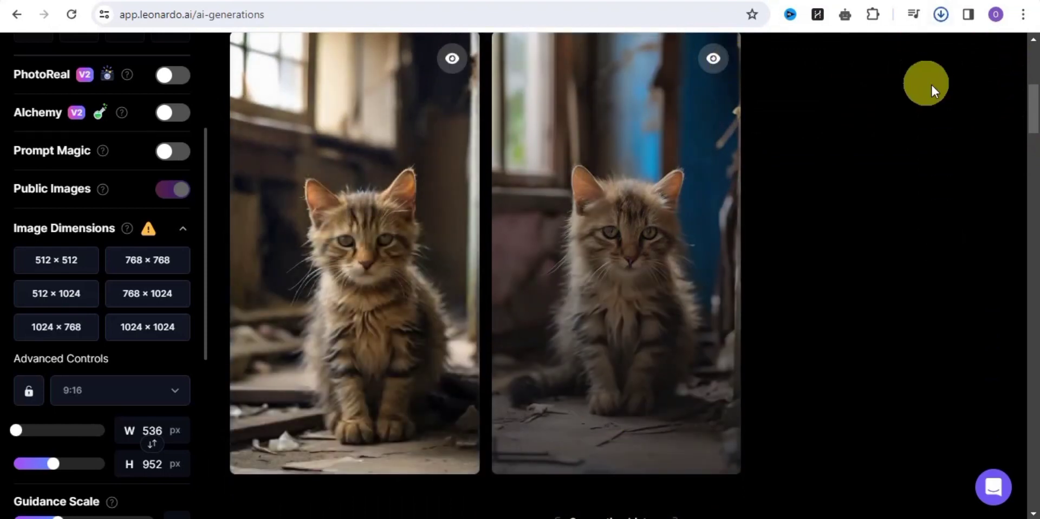
scroll(1029, 96, "up", 6)
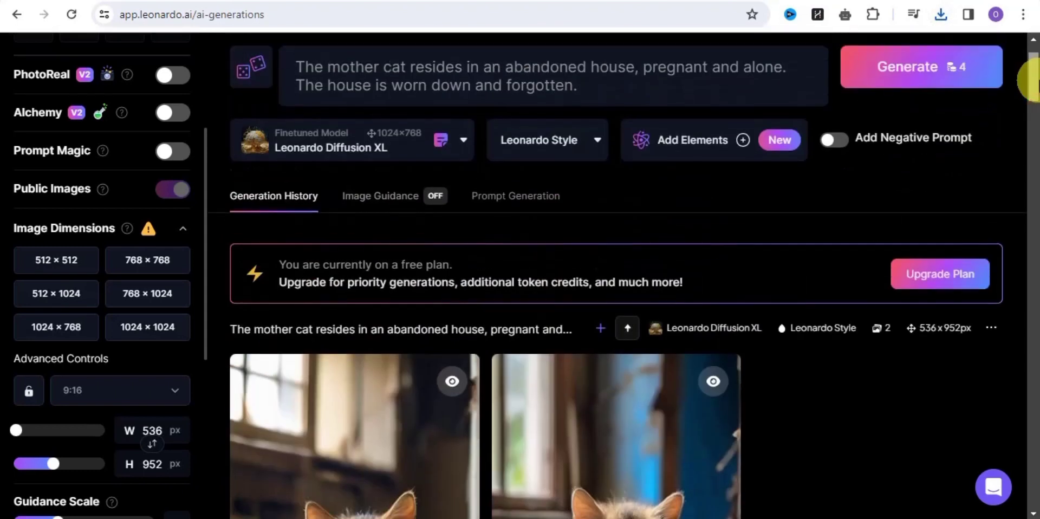
scroll(1029, 89, "up", 2)
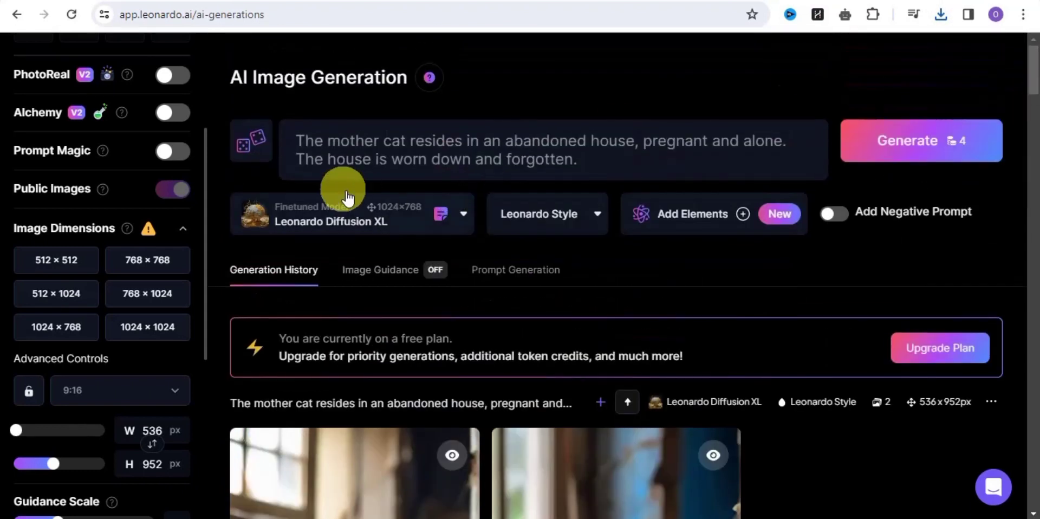
left_click_drag(307, 144, 578, 181)
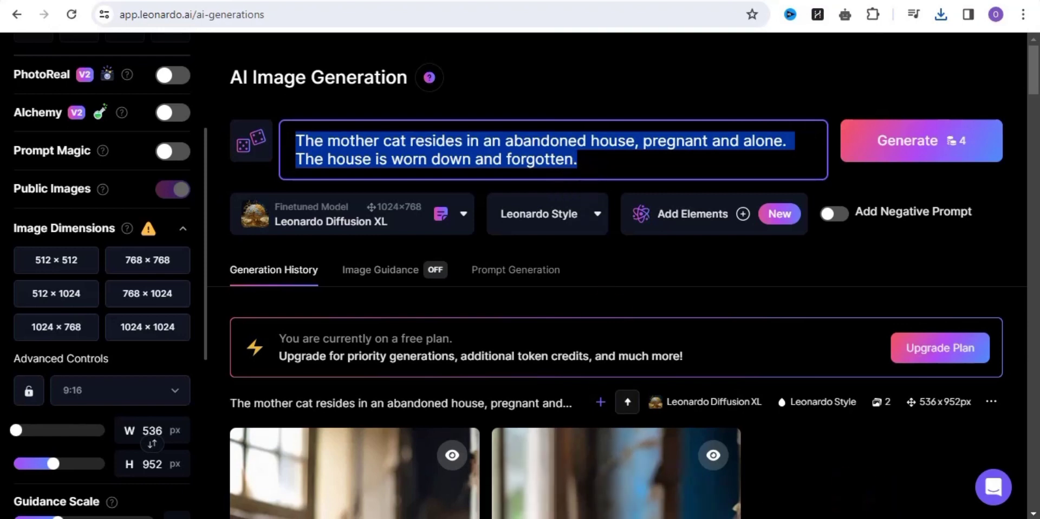
scroll(876, 281, "down", 10)
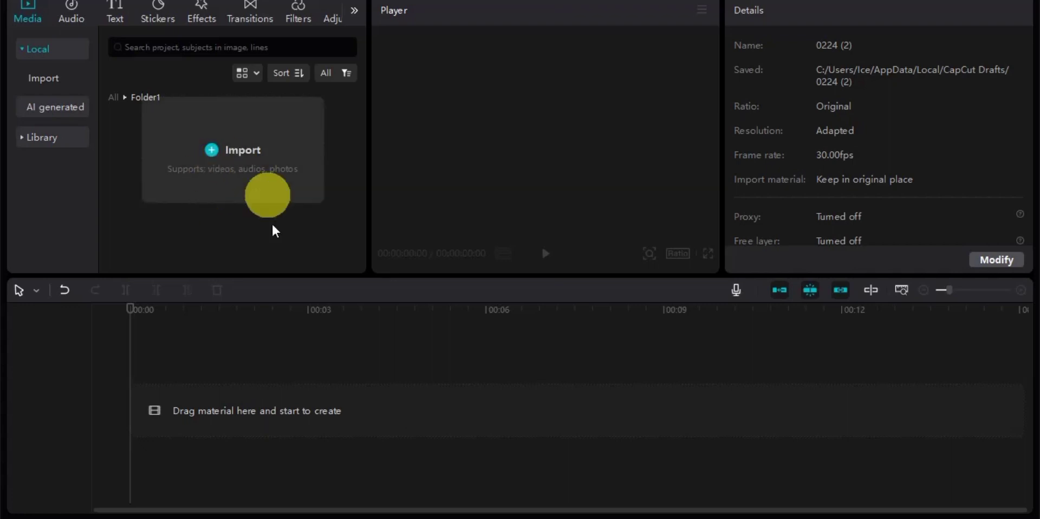
Step: Import the kitten images and clips into CapCut and drag them onto the timeline as five clips
left_click(270, 150)
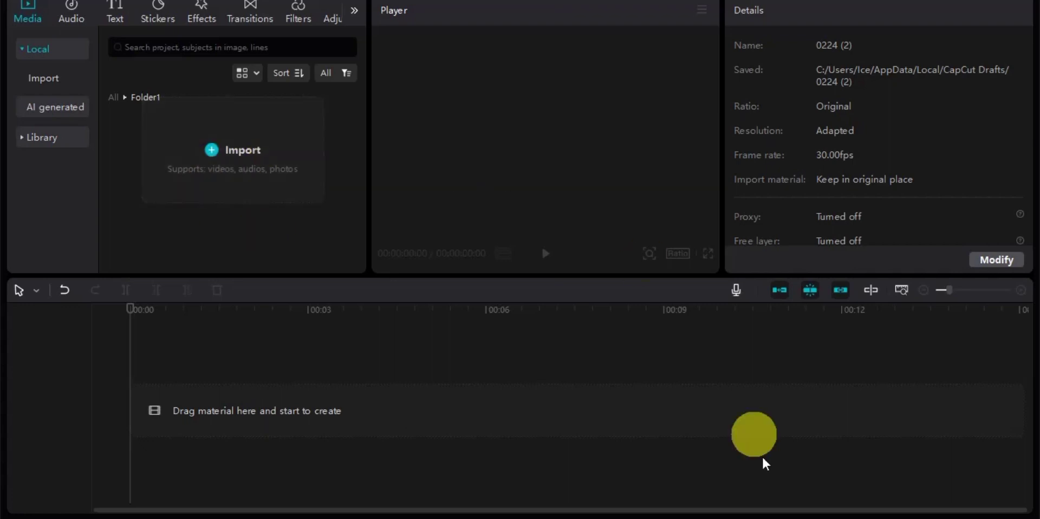
left_click(1029, 419)
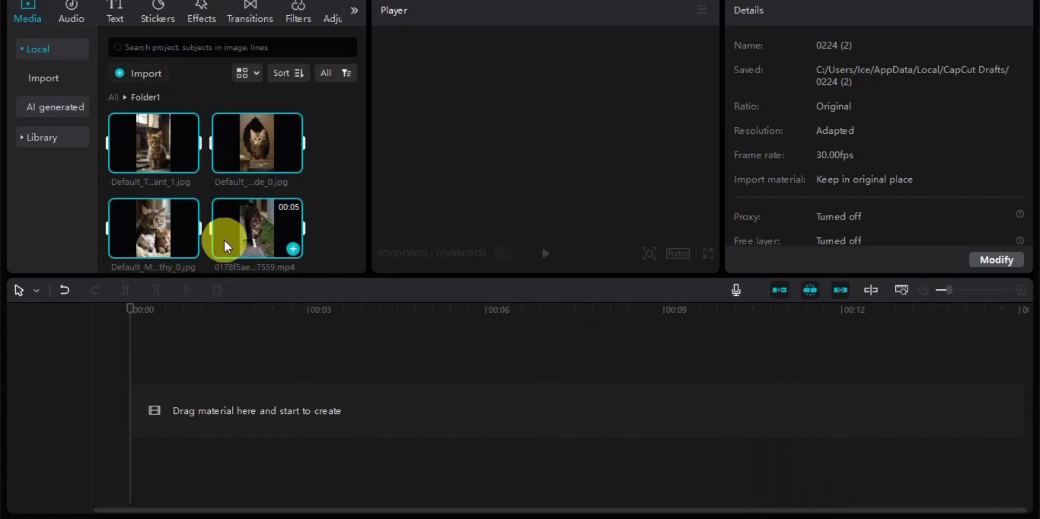
left_click_drag(163, 144, 470, 426)
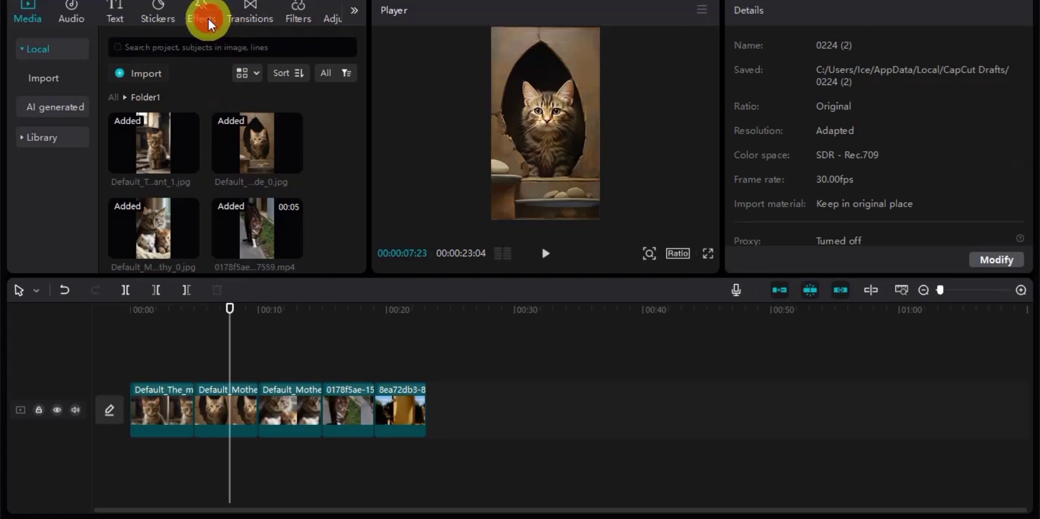
Step: Download the trending Optical Zoom effect and place it above the start of the video track
left_click(208, 20)
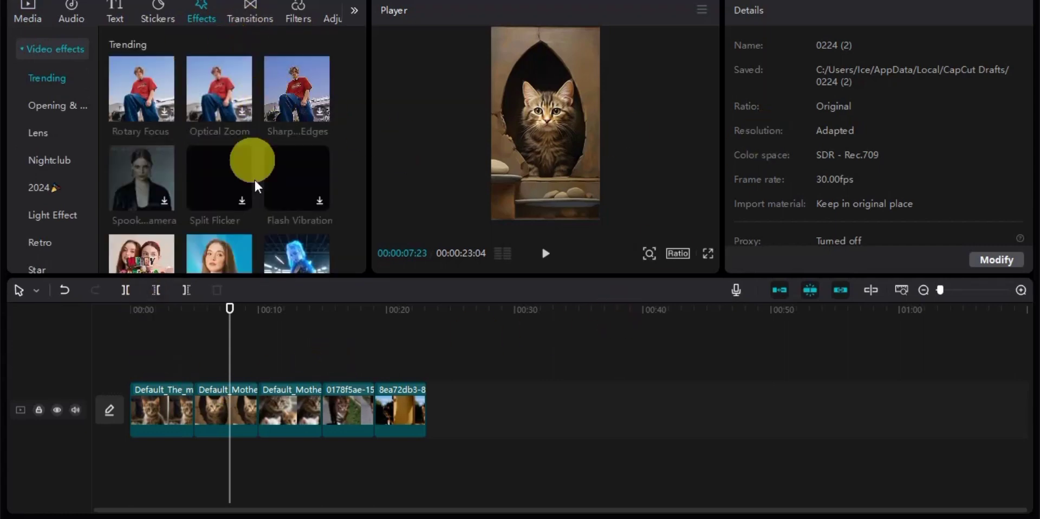
left_click(237, 114)
left_click_drag(218, 87, 144, 360)
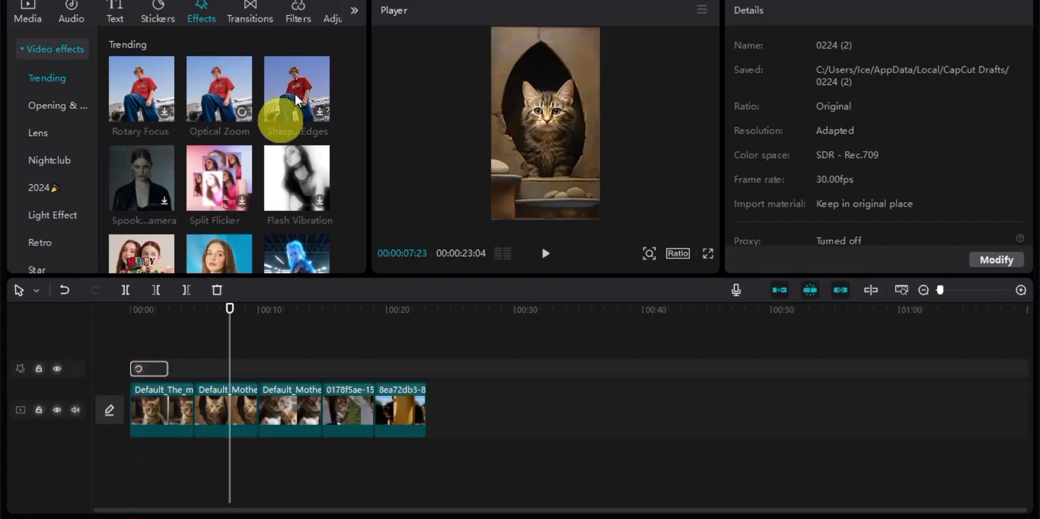
Step: Download the Overlay transition Superimpose, then preview the kitten video from 0 to 00:07:29
left_click(258, 16)
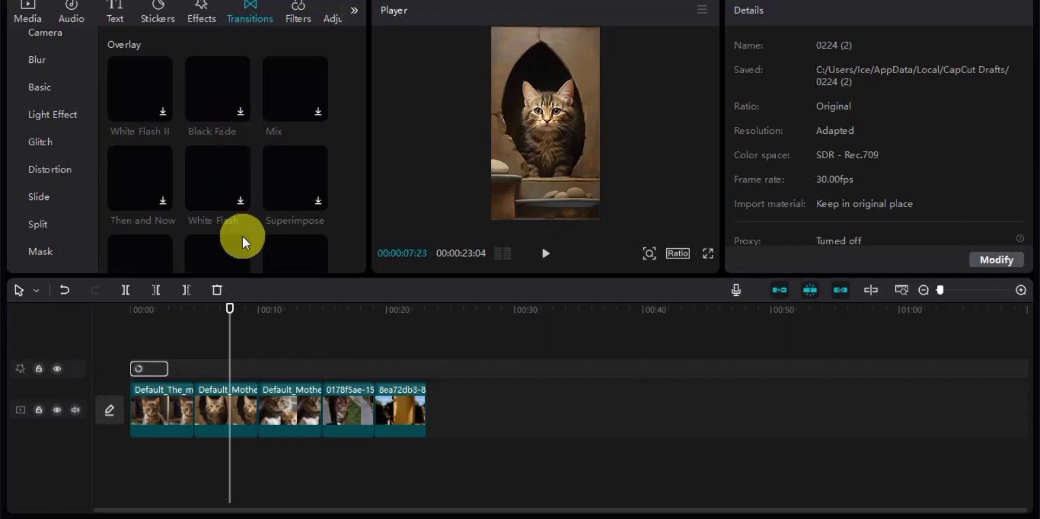
left_click(318, 202)
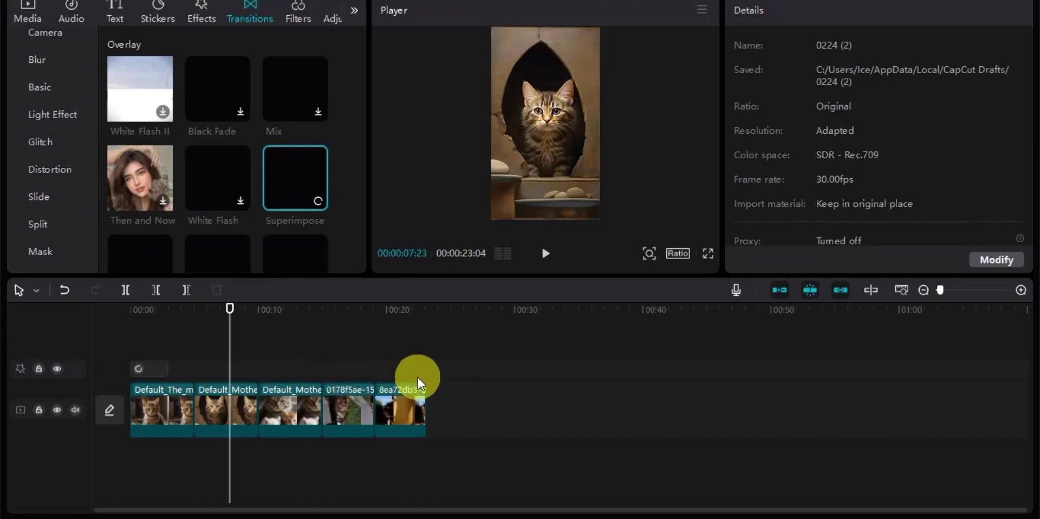
left_click_drag(229, 314, 129, 304)
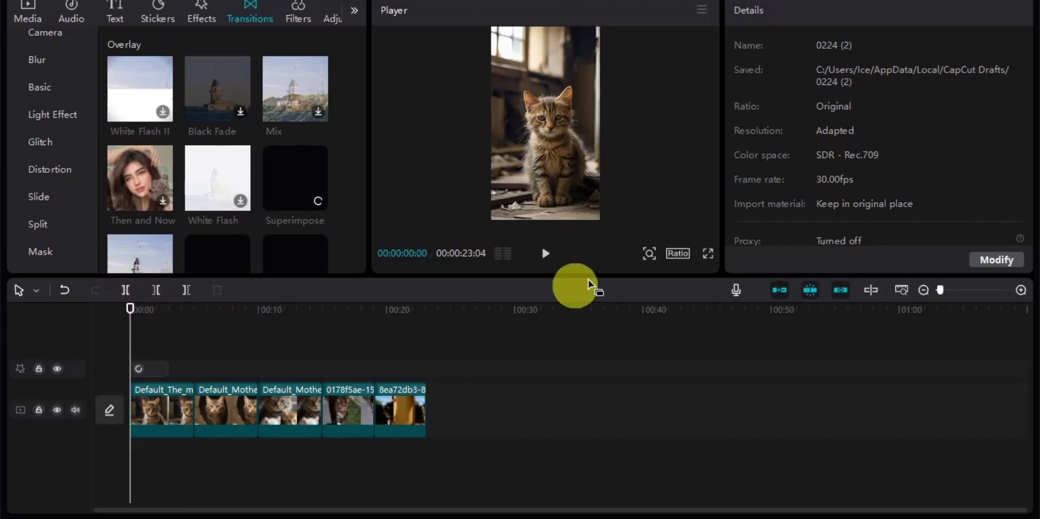
left_click(548, 254)
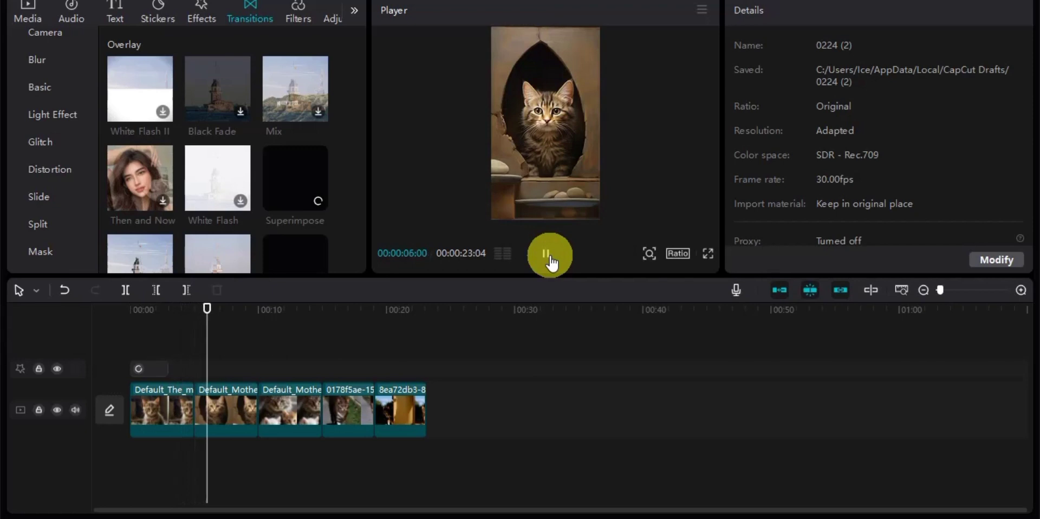
left_click(546, 259)
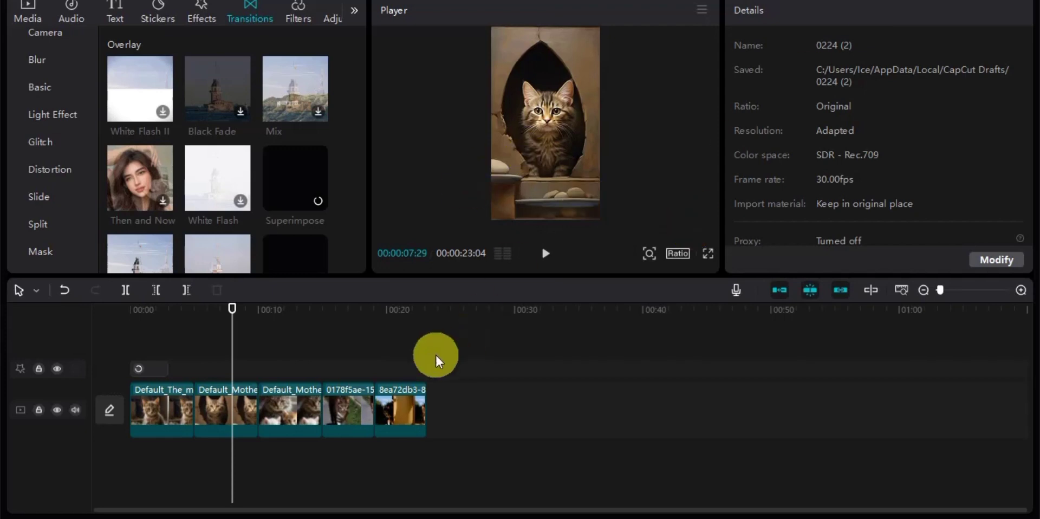
key("ctrl+e")
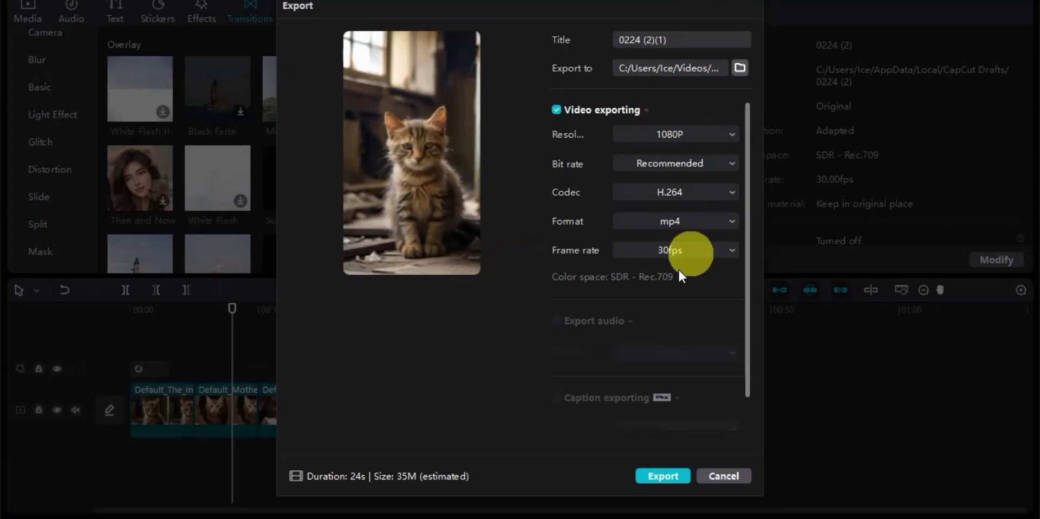
left_click(712, 480)
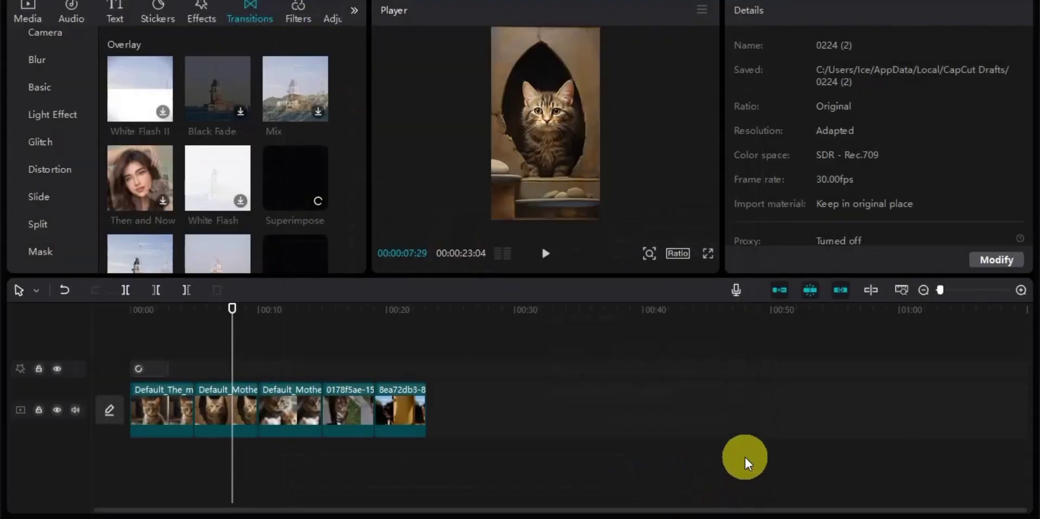